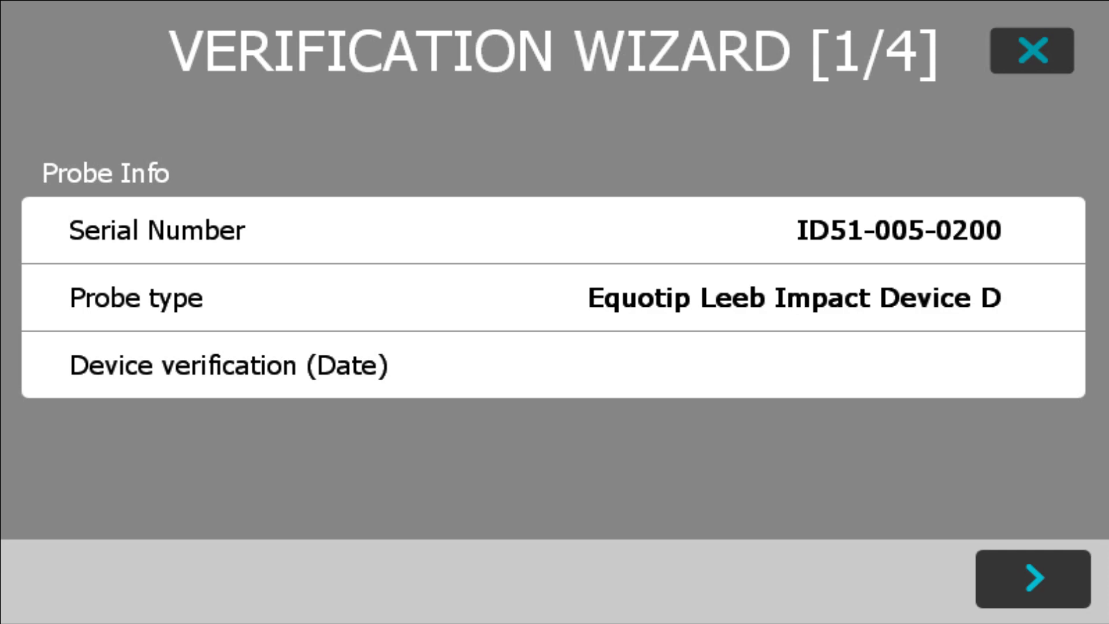
Advance past the probe info in the verification wizard and open test block management from the verification settings
left_click(1034, 579)
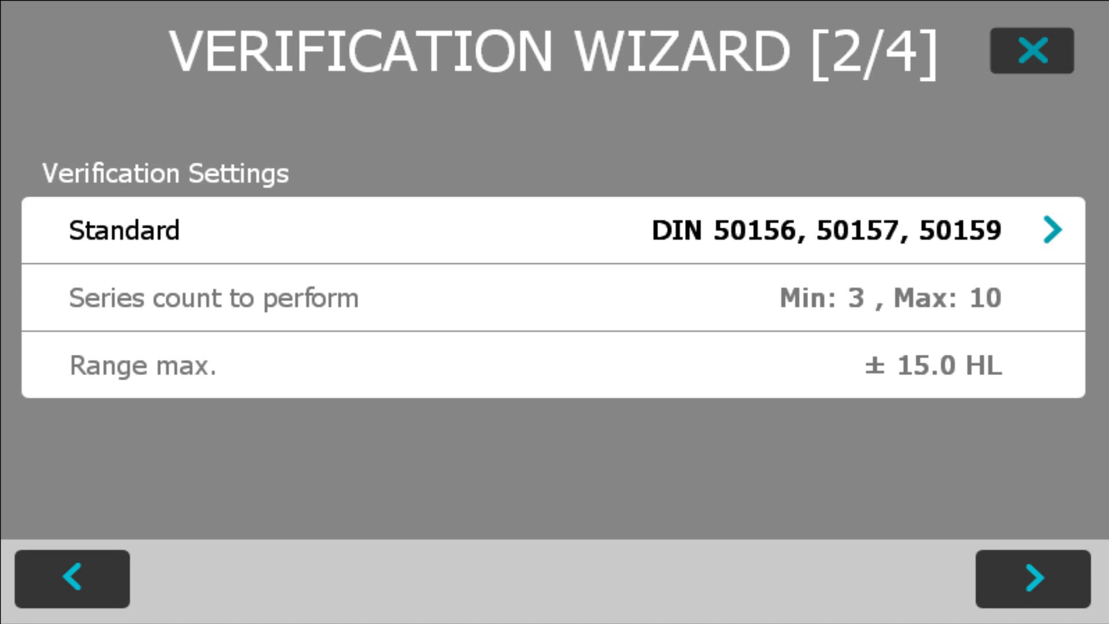
left_click(554, 230)
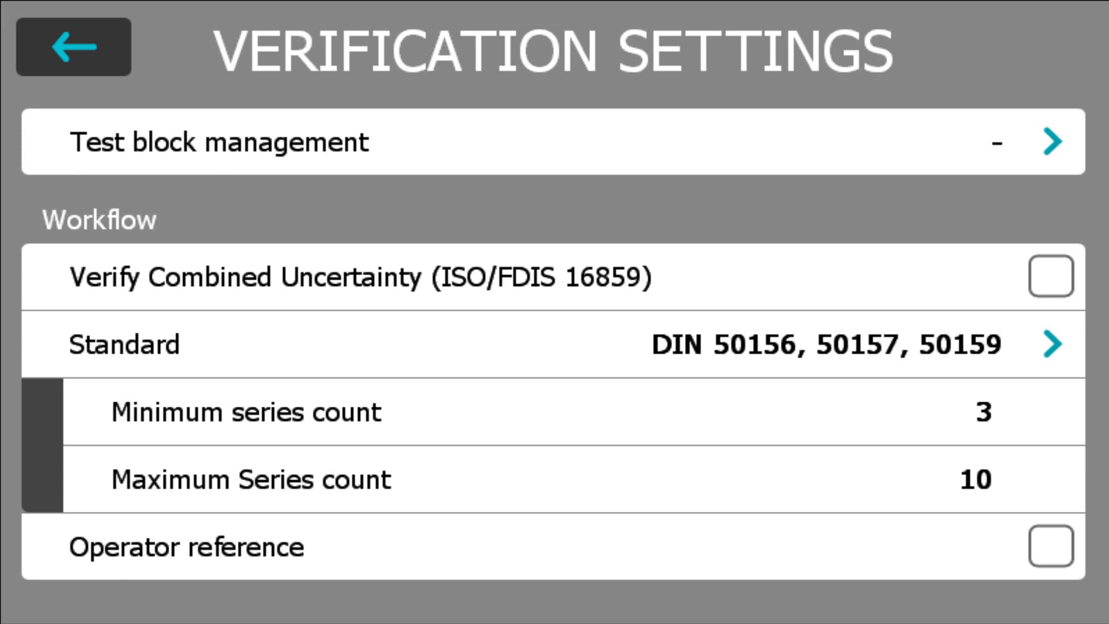
left_click_drag(555, 479, 555, 459)
left_click(554, 141)
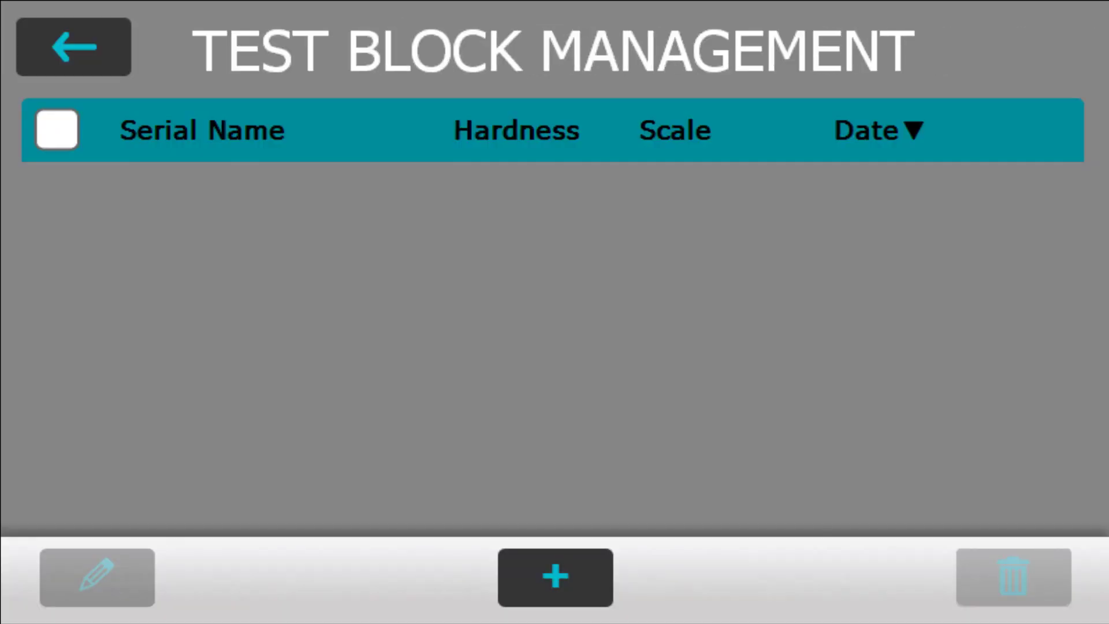
Add a new test block and set its serial name to HD03-032-0002
left_click(555, 578)
left_click(555, 142)
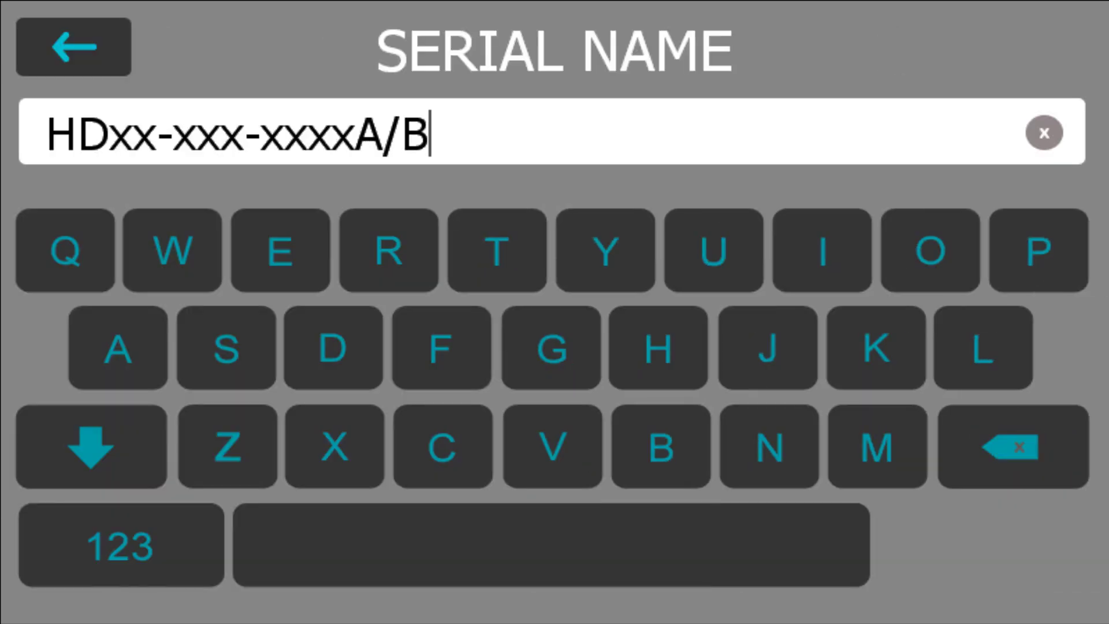
key("BackSpace")
key("BackSpace")
key("BackSpace")
key("BackSpace")
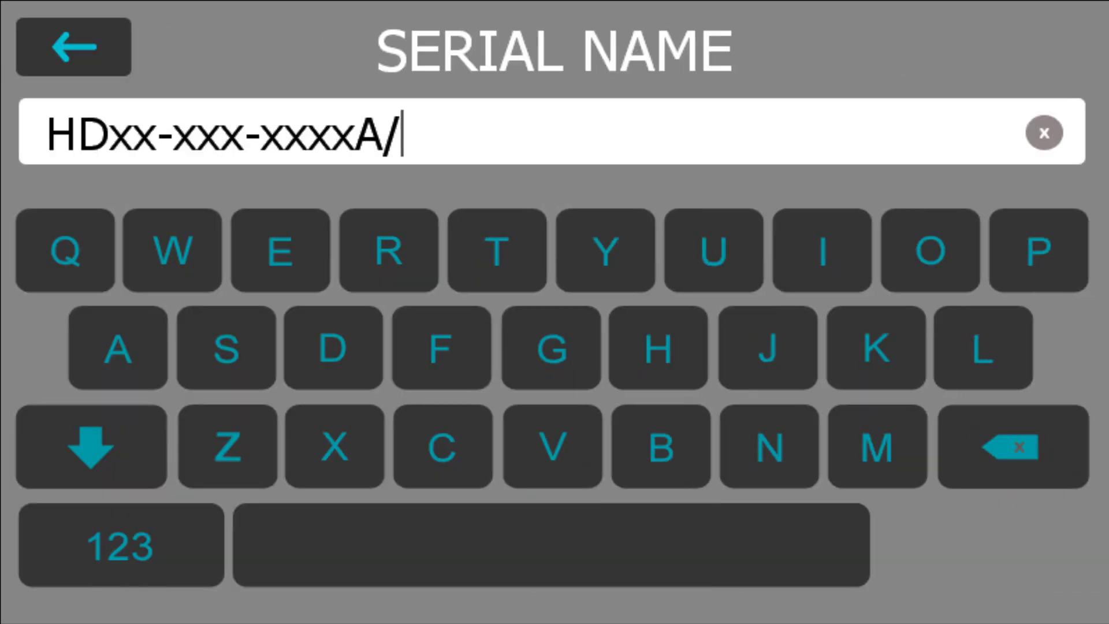
key("BackSpace")
key("BackSpace")
key("BackSpace")
key("BackSpace")
key("BackSpace")
key("BackSpace")
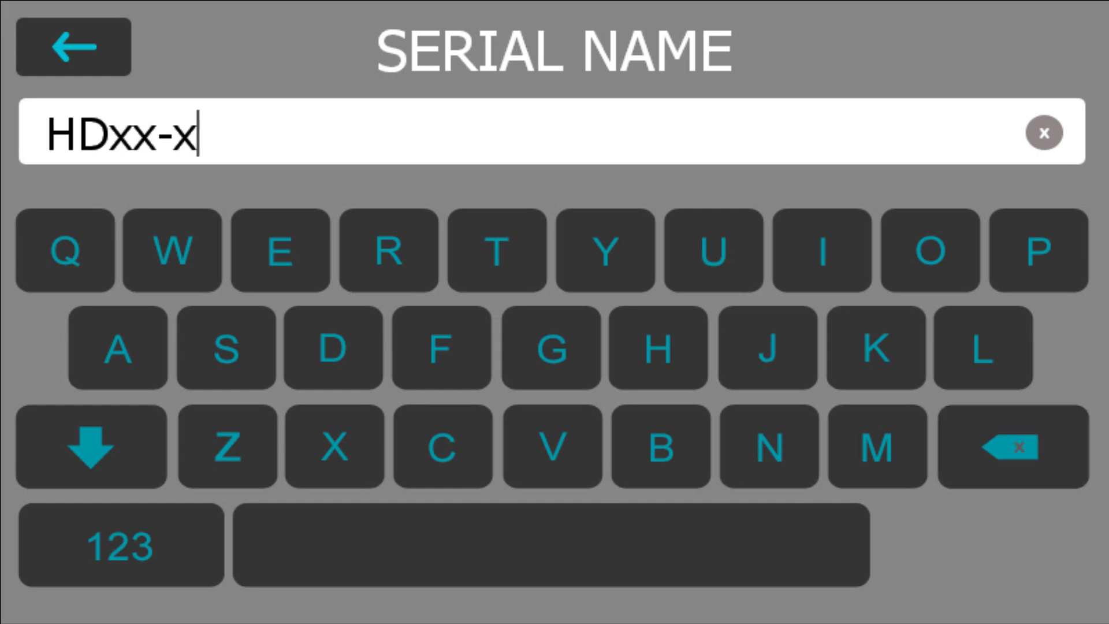
key("BackSpace")
key("BackSpace")
key("BackSpace")
key("BackSpace")
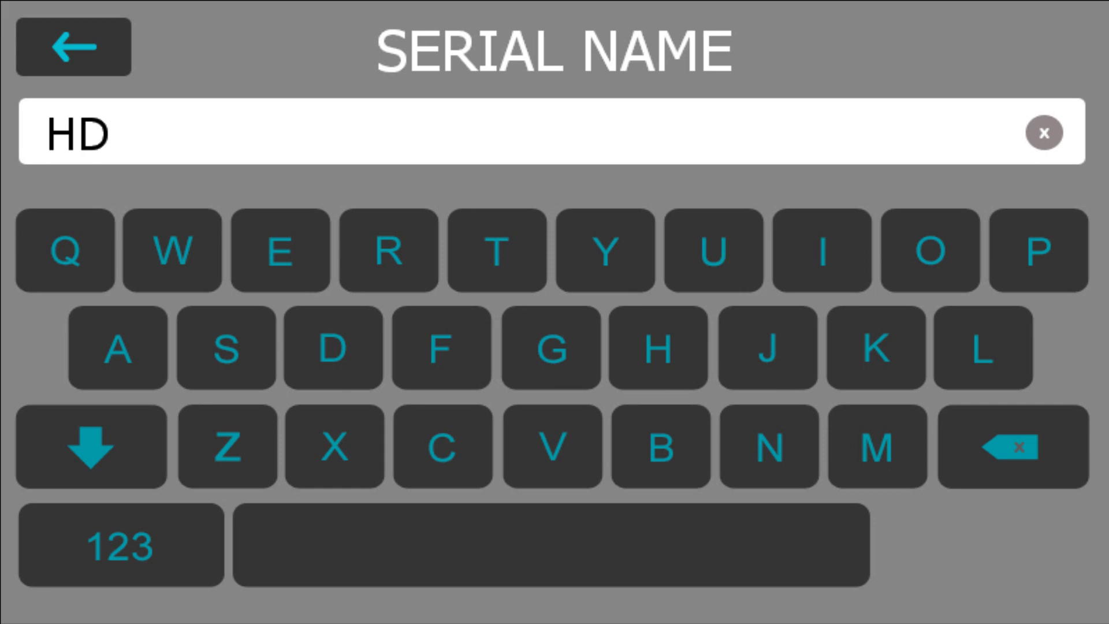
type("03")
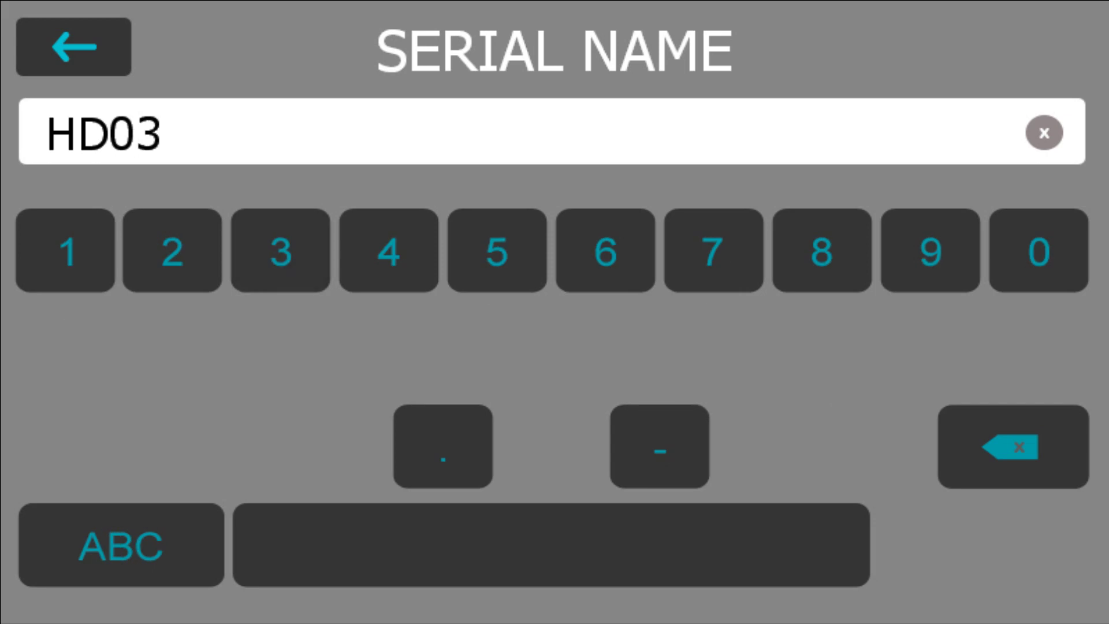
type("-032-0002")
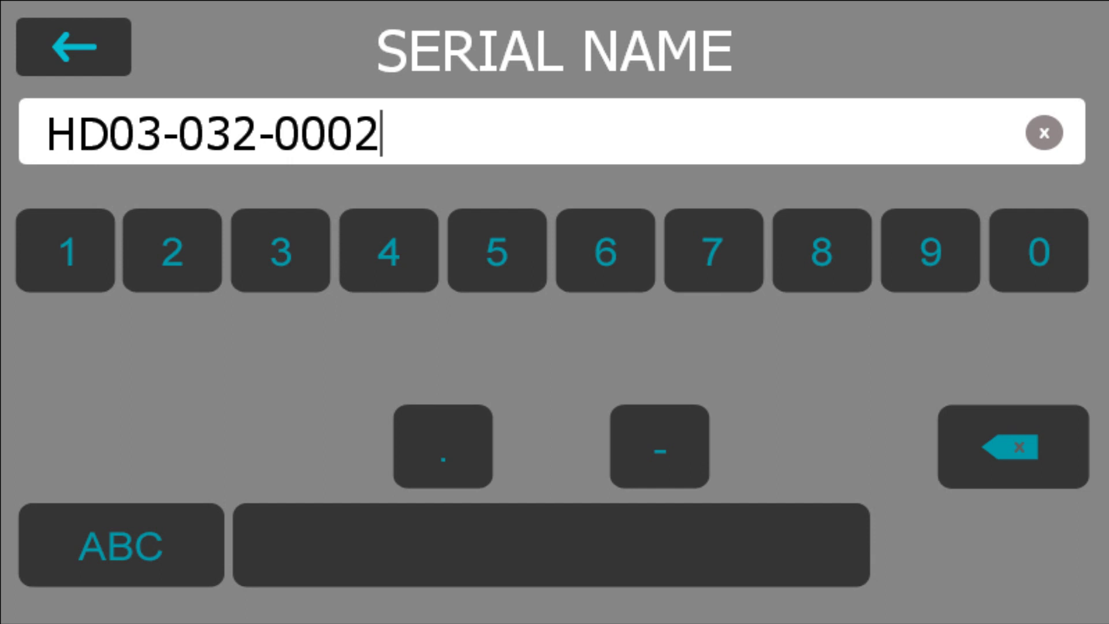
left_click(73, 46)
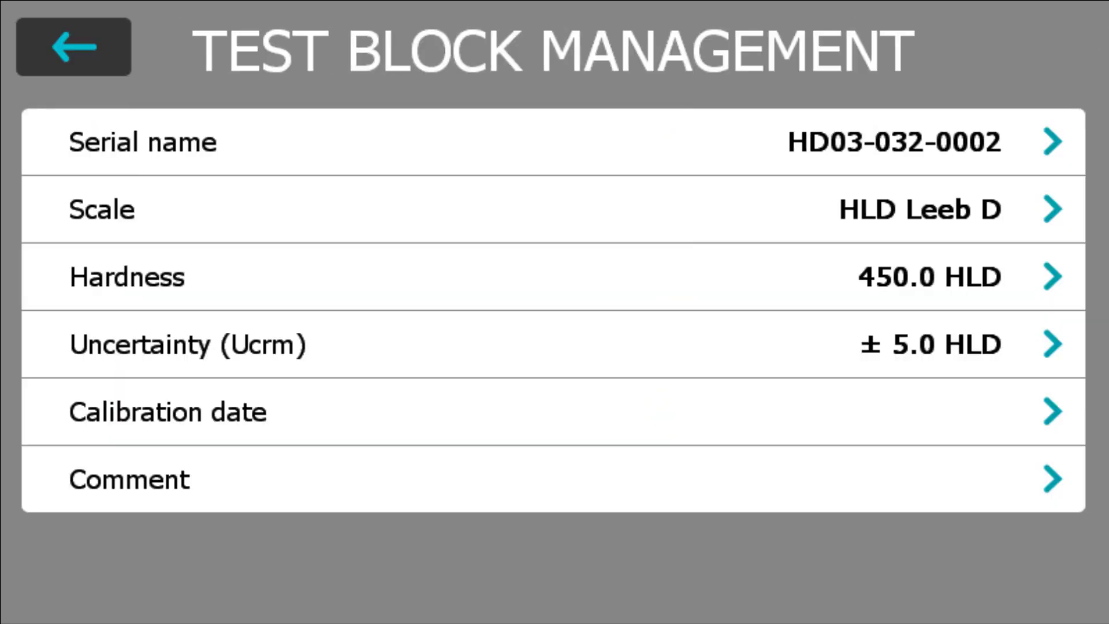
Set the test block's hardness to 771 HLD
left_click(553, 276)
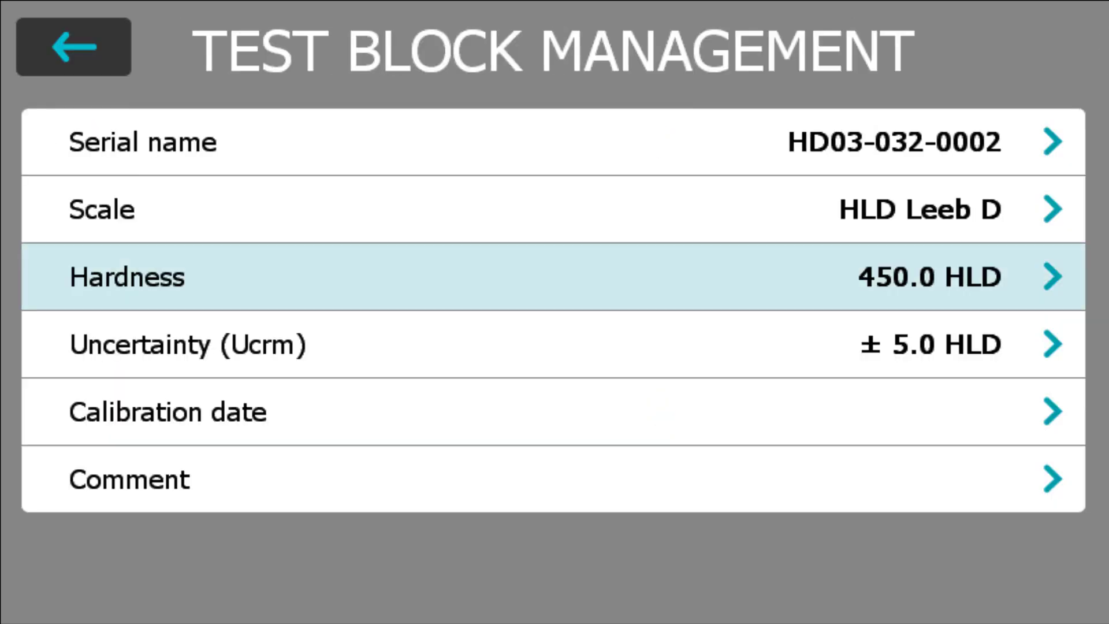
key("BackSpace")
key("BackSpace")
key("BackSpace")
key("BackSpace")
key("BackSpace")
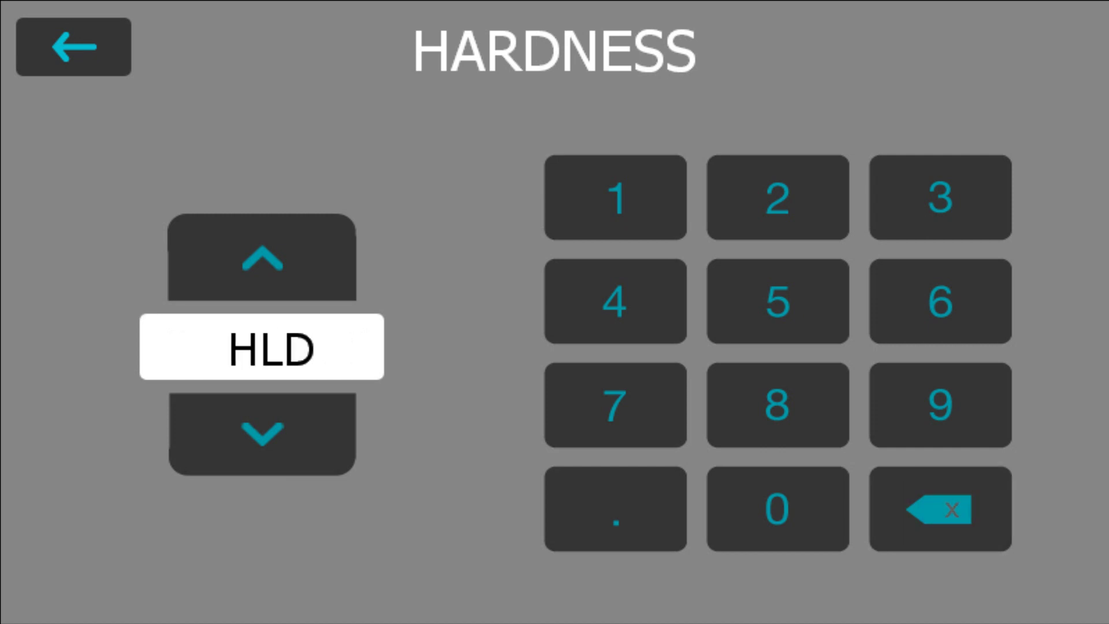
type("771")
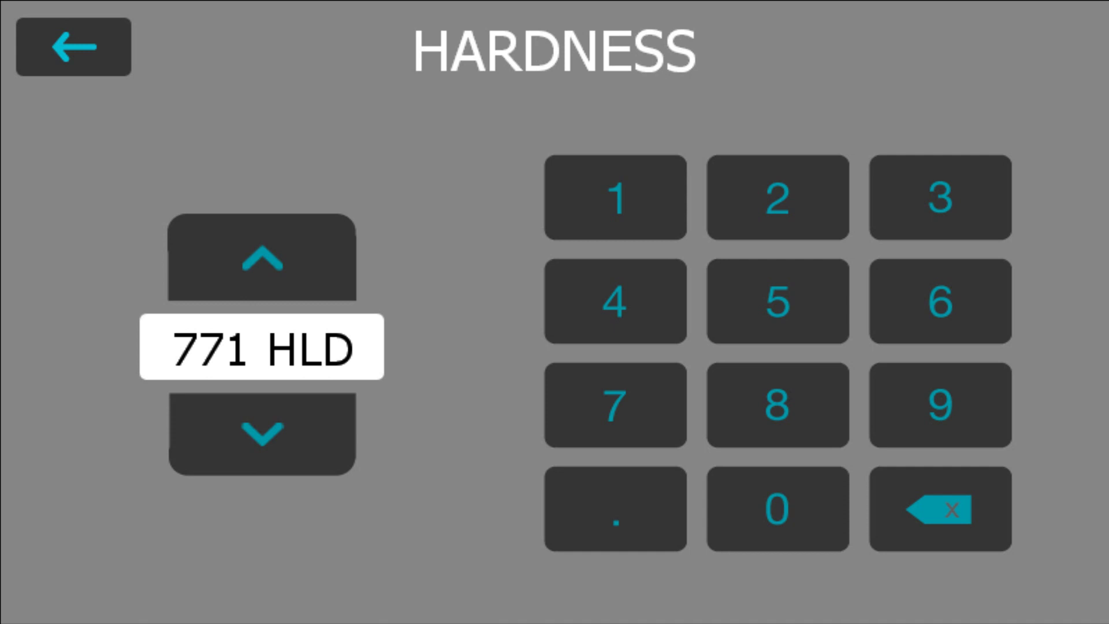
left_click(73, 47)
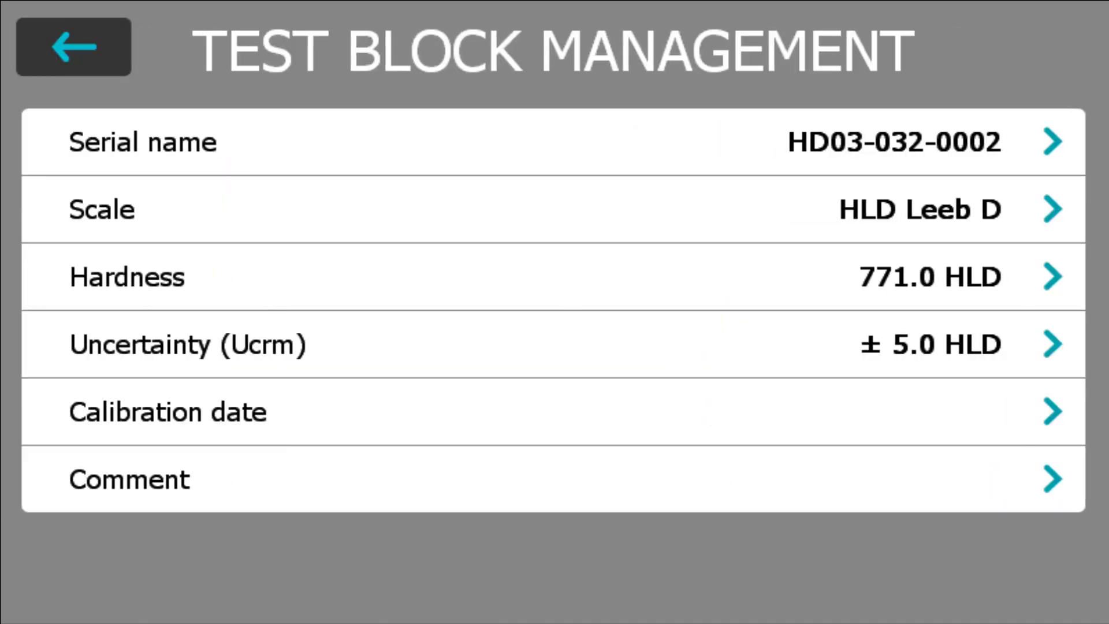
Set the test block's uncertainty (Ucrm) to 4.7 HLD
left_click(554, 345)
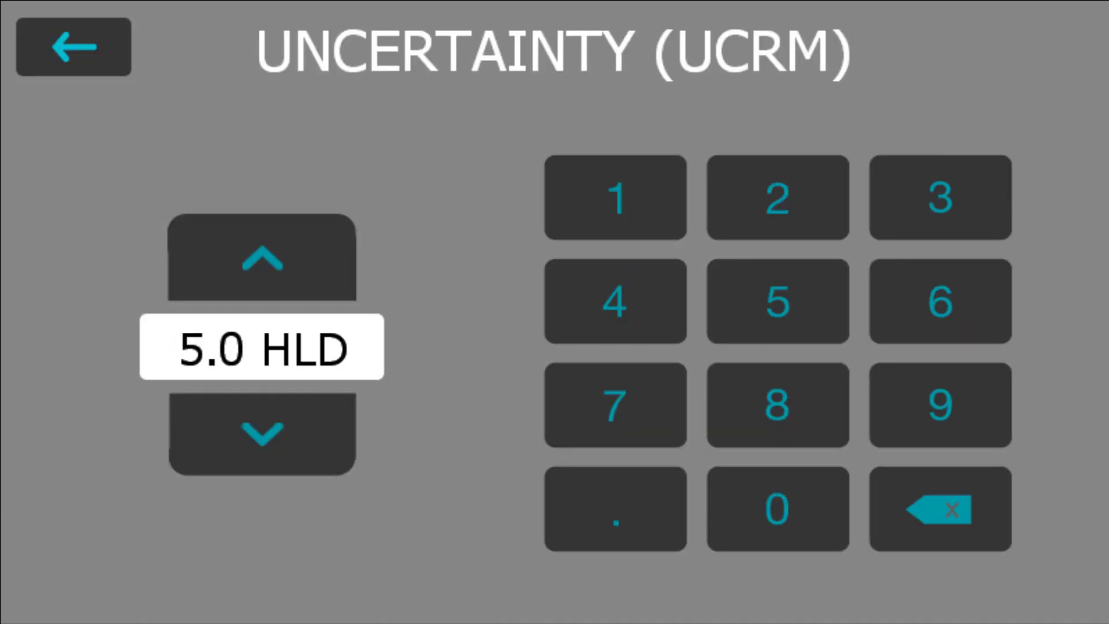
key("BackSpace")
key("BackSpace")
key("BackSpace")
type("4.")
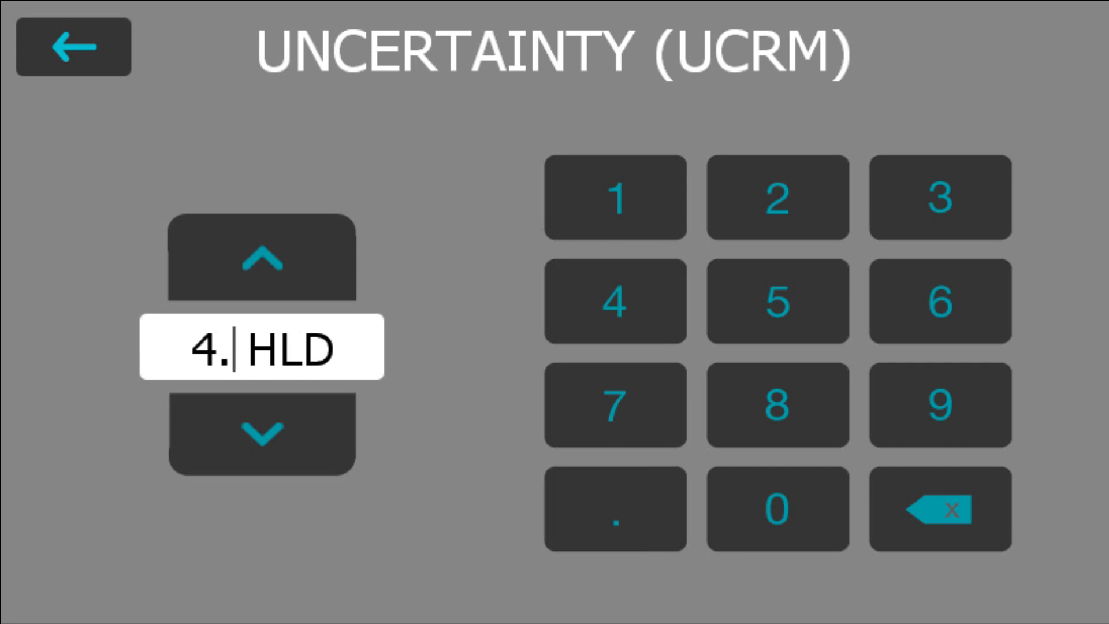
type("7")
left_click(74, 46)
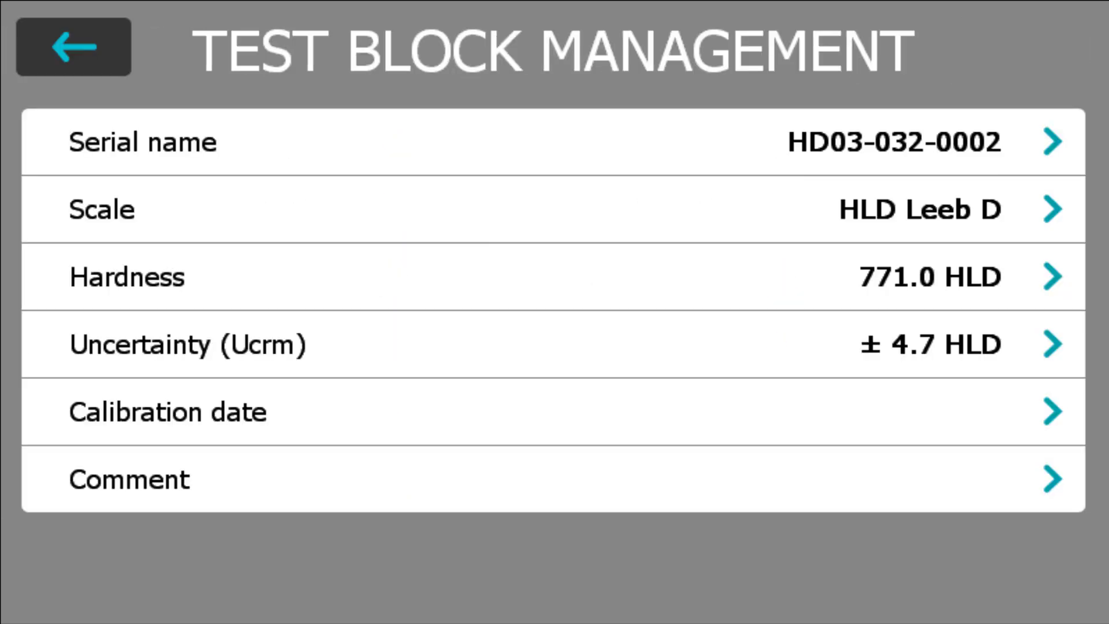
Set the test block's calibration date to 10/02/2015, enter the comment Proceq, and return to the test block list
left_click(555, 411)
left_click(554, 479)
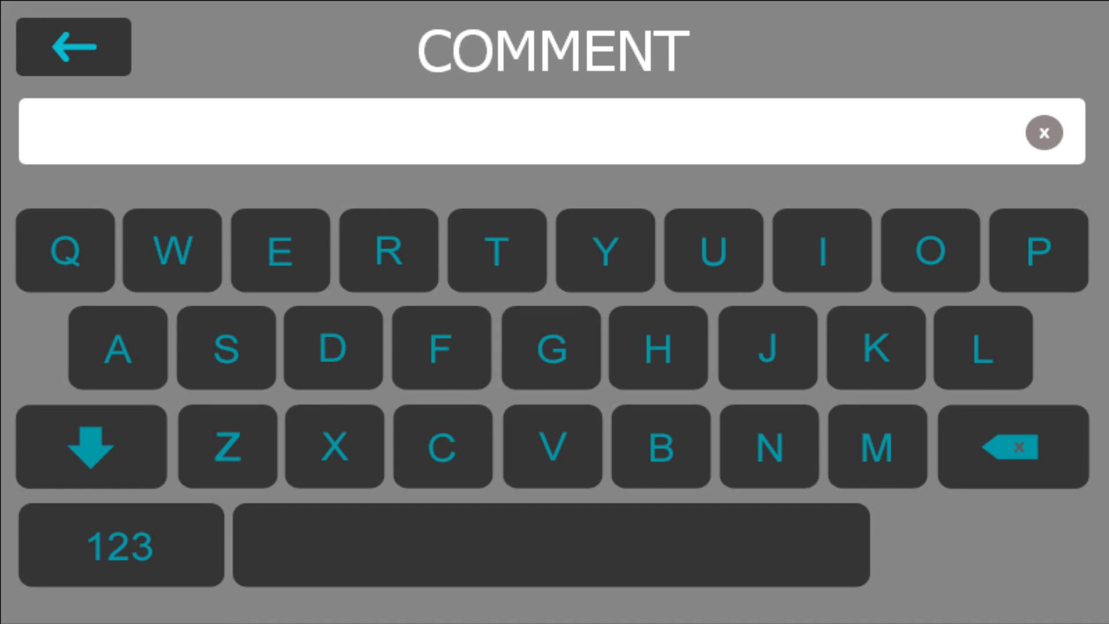
type("Proceq")
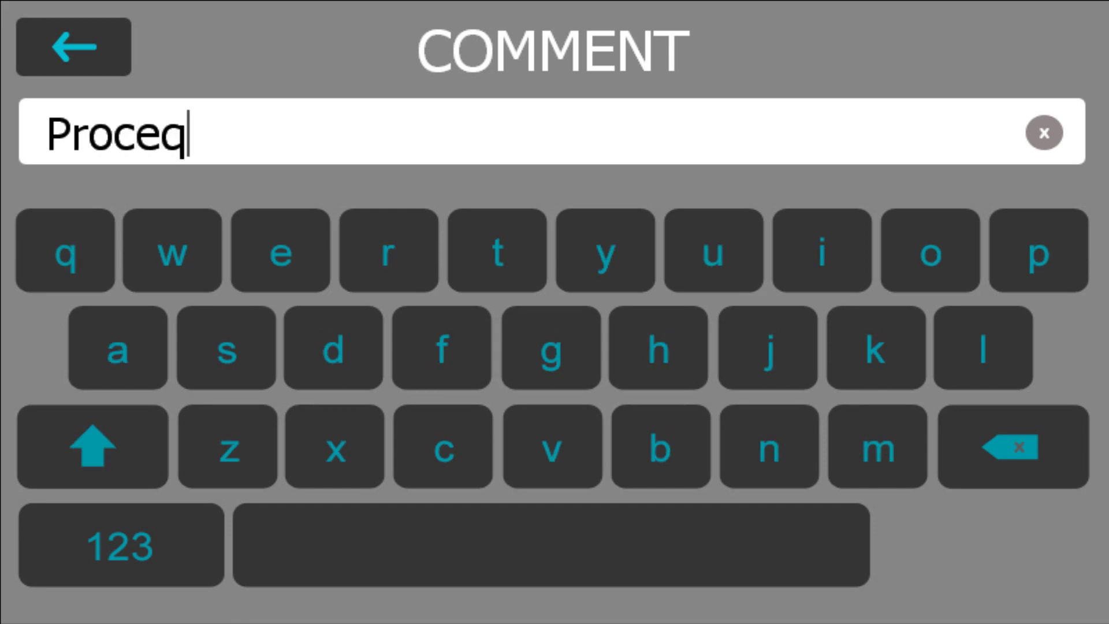
left_click(74, 47)
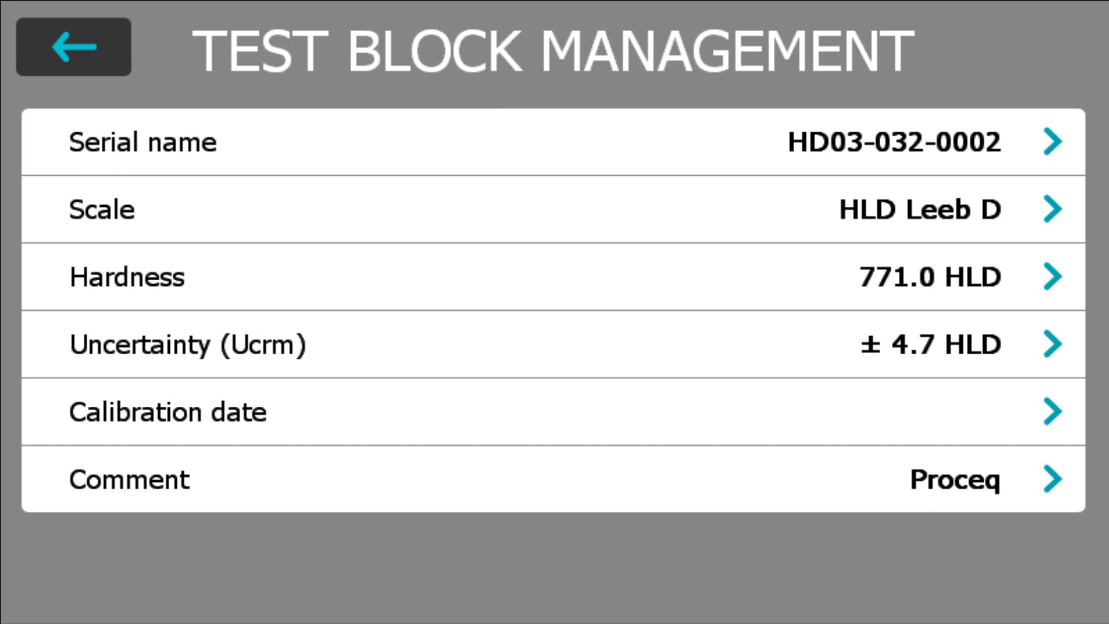
left_click(73, 47)
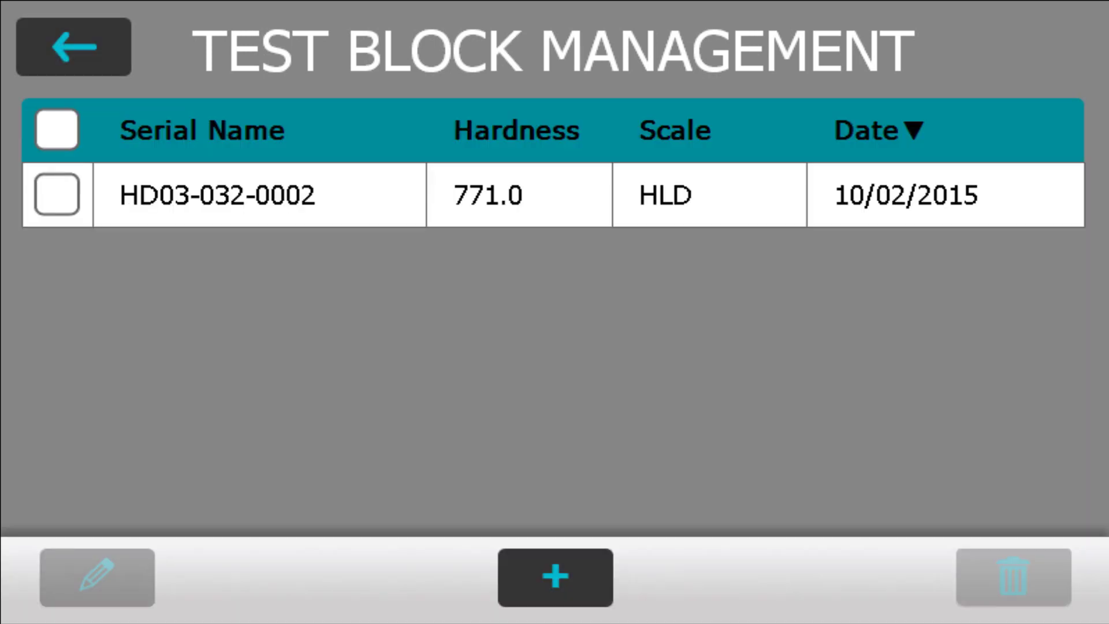
Choose test block HD03-032-0002 for the verification and enable Verify Combined Uncertainty (ISO/FDIS 16859)
left_click(260, 196)
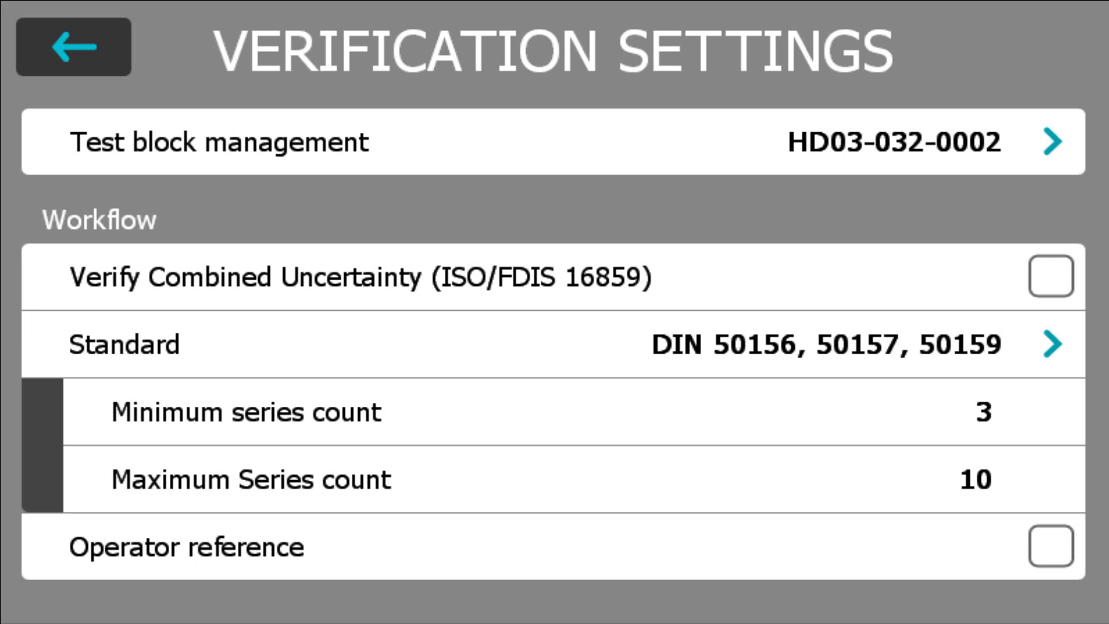
left_click(1051, 276)
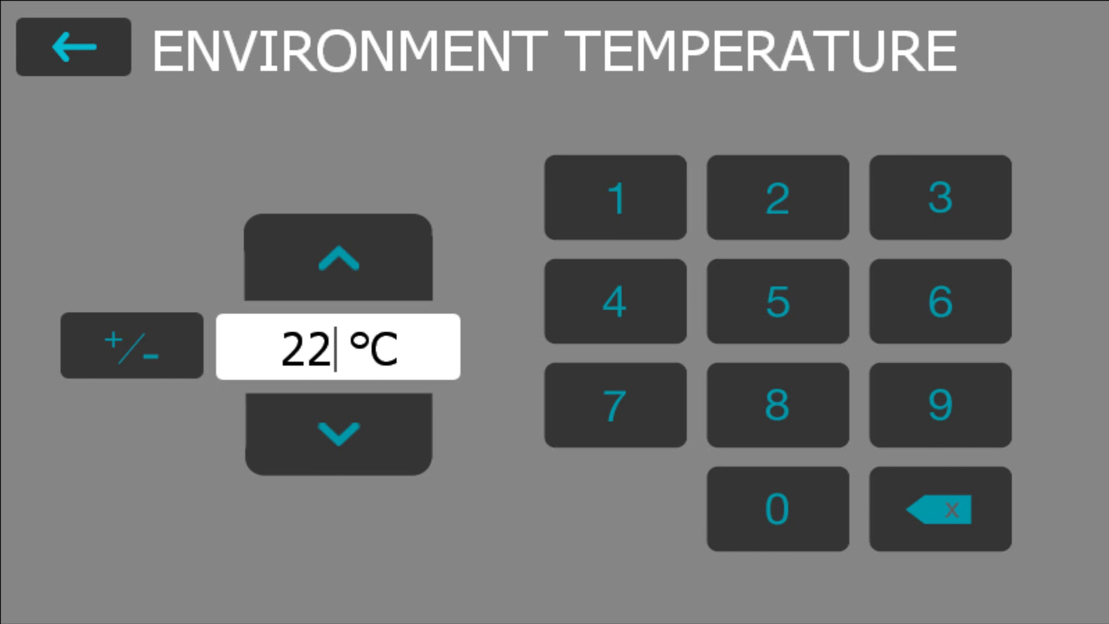
Use an environment temperature of 22 °C and continue through the verification wizard
key("Escape")
left_click(1033, 578)
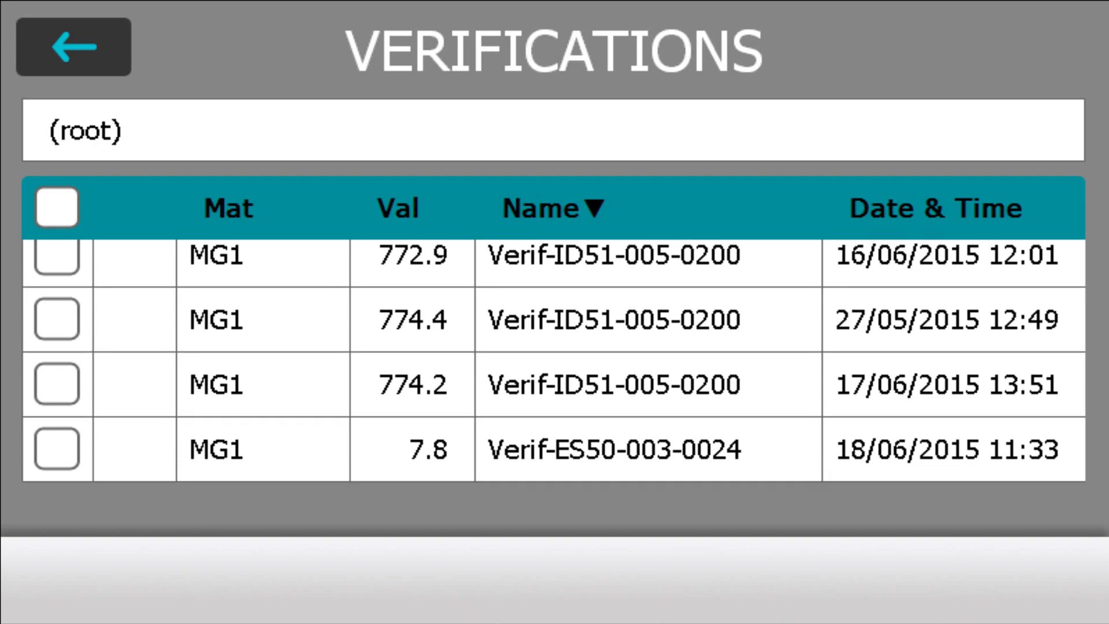
Open the stored verification Verif-ID51-005-0200_02 dated 13/08/2015 10:57 from the verifications list
scroll(554, 361, "up", 1)
left_click(636, 272)
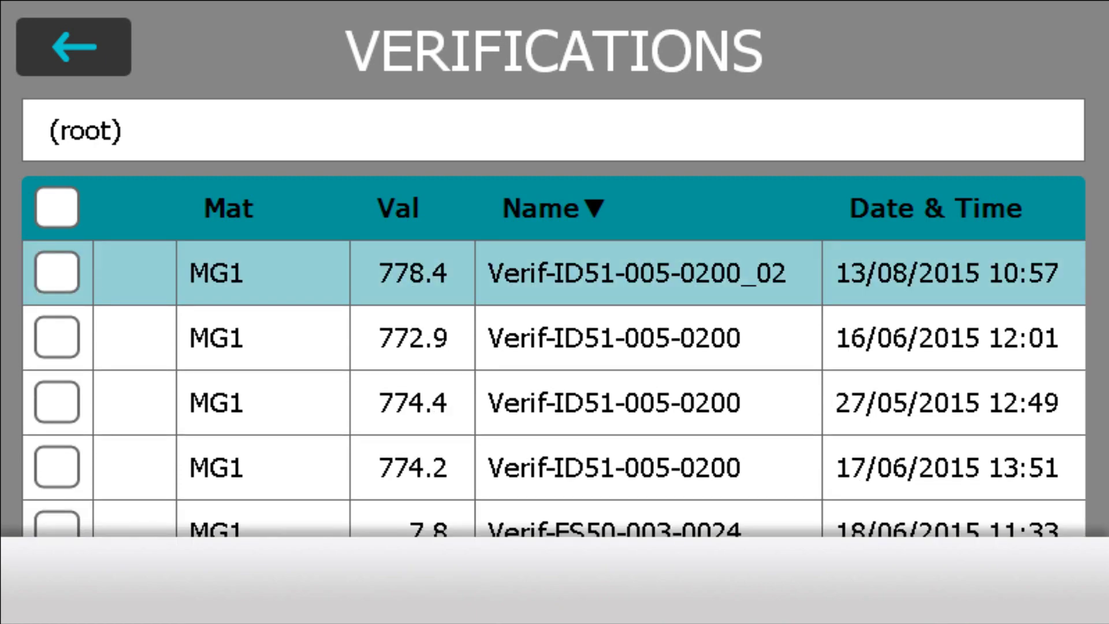